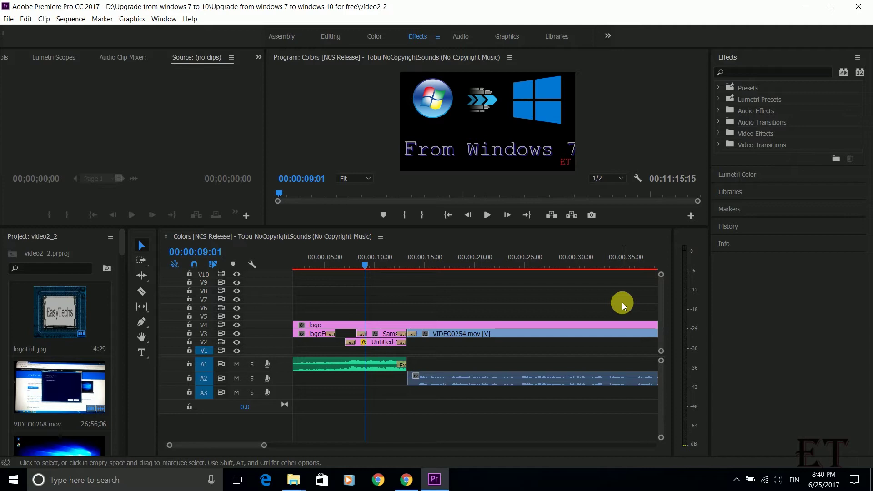
# Open Task Manager and look through the list of running processes
pyautogui.hotkey('ctrl', 'shift', 'Escape')
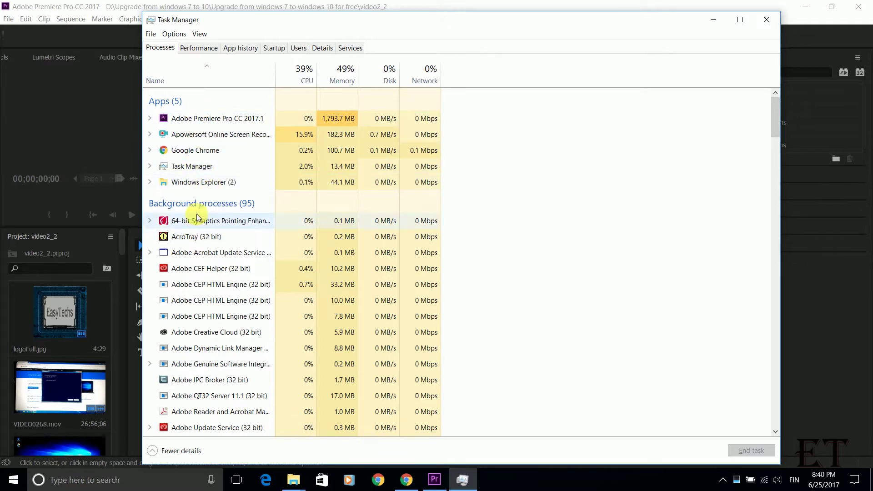
pyautogui.scroll(-4, 211, 262)
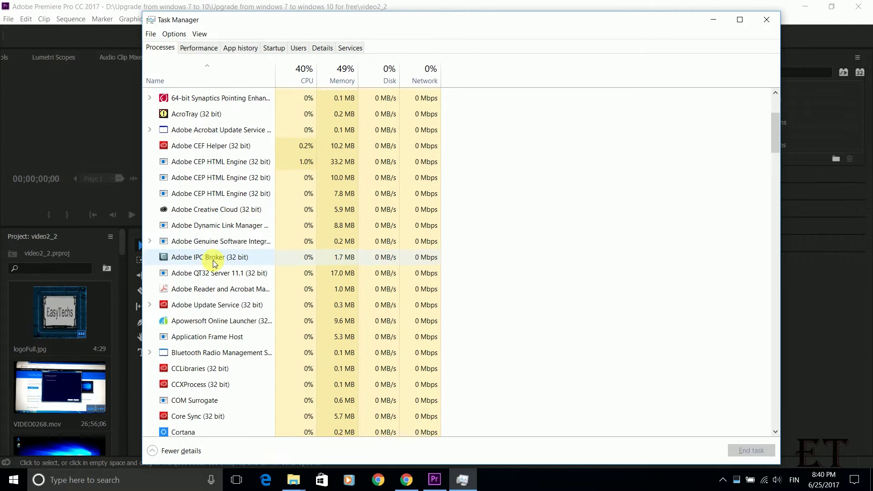
pyautogui.scroll(-2, 210, 261)
pyautogui.scroll(3, 203, 245)
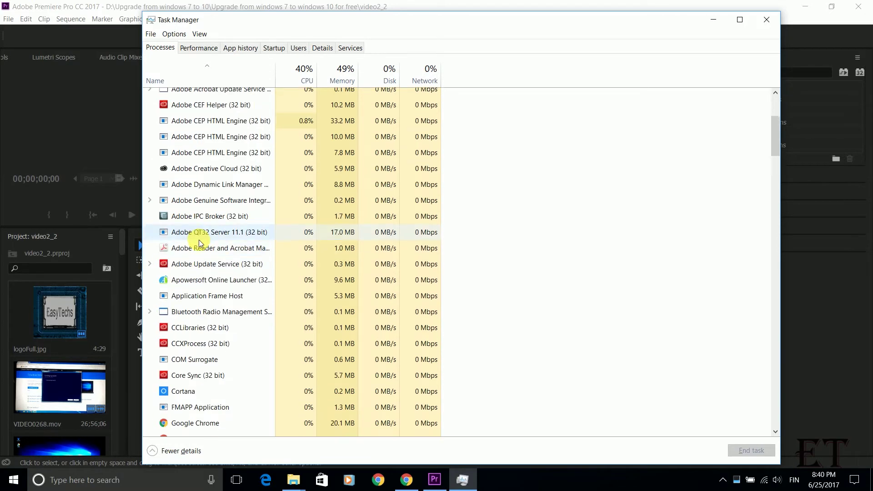
pyautogui.scroll(3, 191, 230)
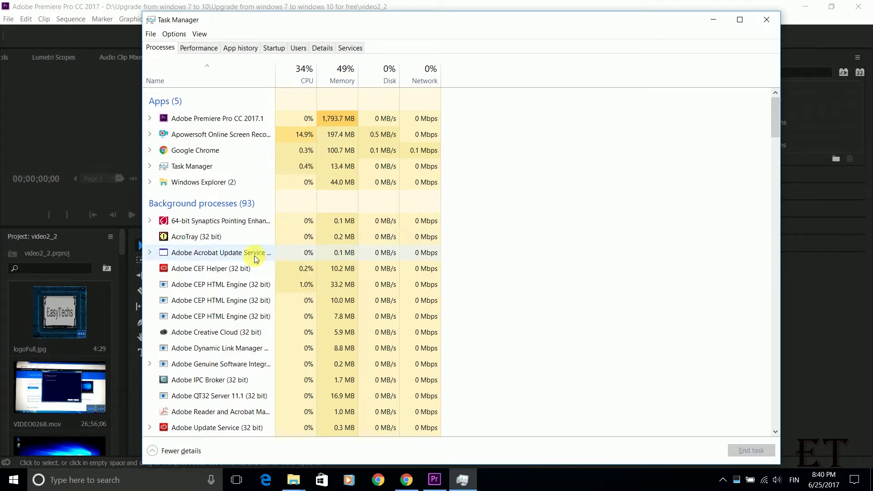
pyautogui.scroll(-3, 237, 271)
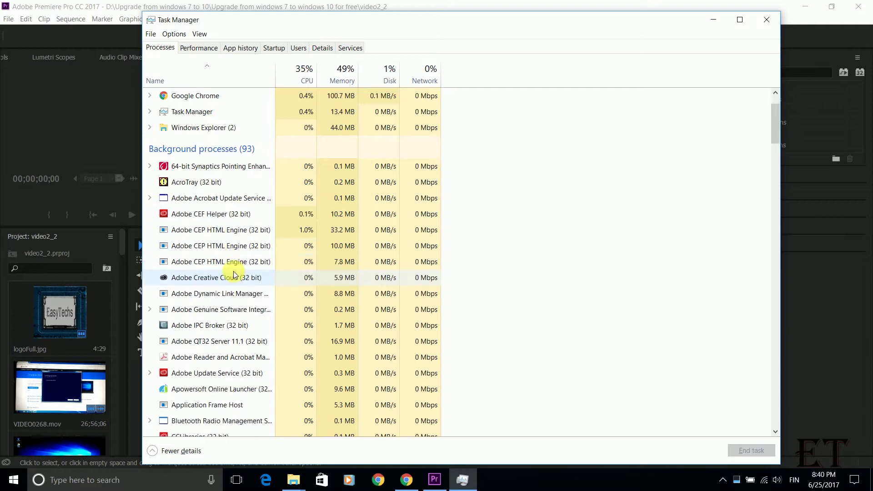
pyautogui.scroll(1, 232, 272)
pyautogui.scroll(-2, 231, 264)
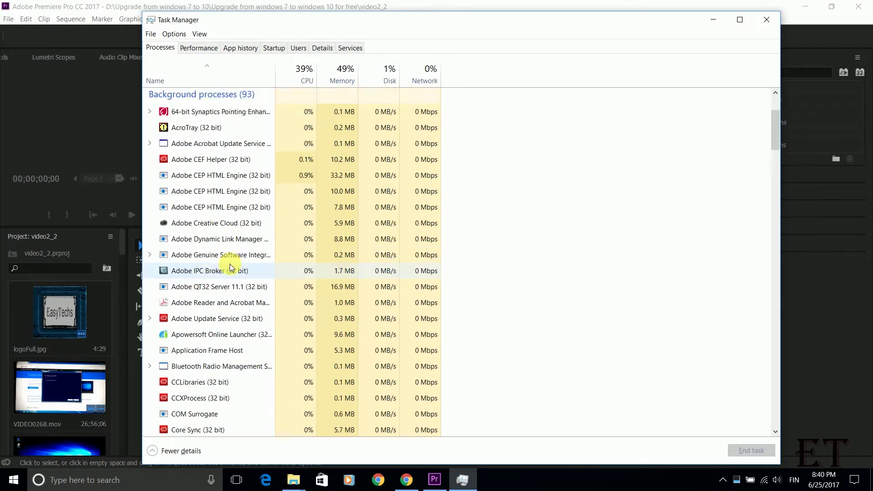
pyautogui.scroll(-1, 229, 263)
pyautogui.scroll(3, 229, 257)
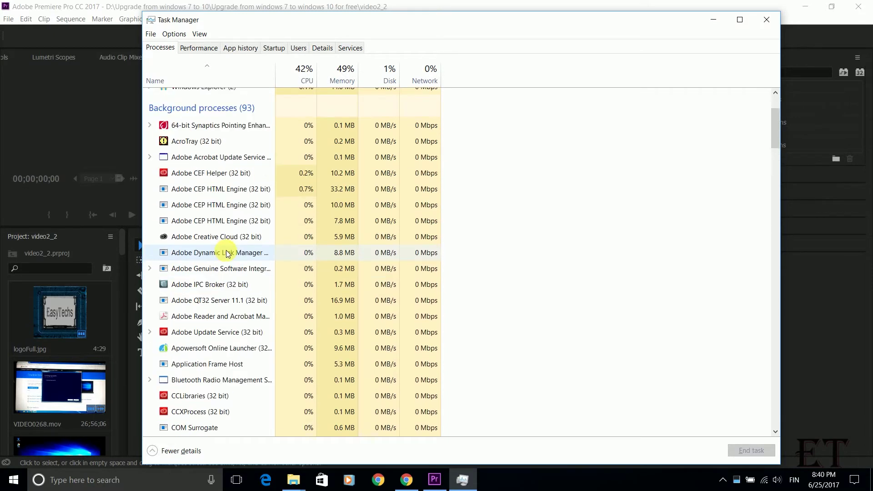
pyautogui.scroll(1, 226, 253)
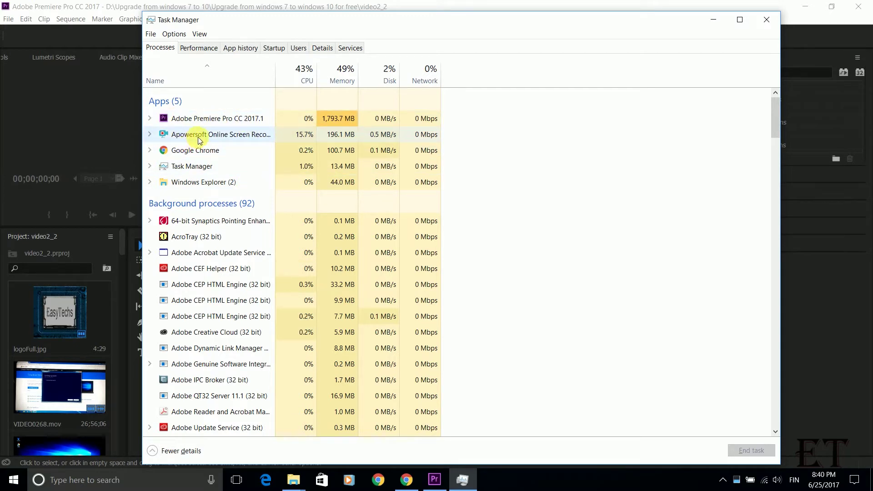
# Back in Premiere Pro, export the Colors sequence as H.264 with Source Range set to Entire Sequence
pyautogui.hotkey('alt', 'Tab')
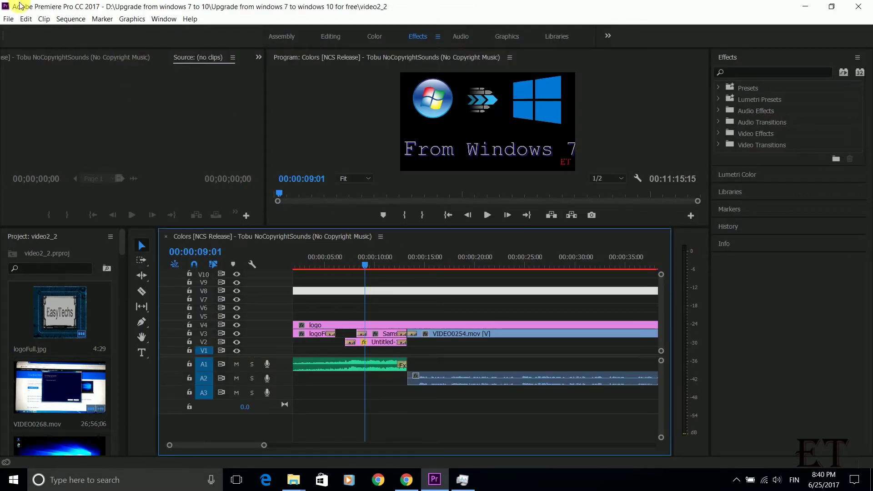
pyautogui.click(6, 20)
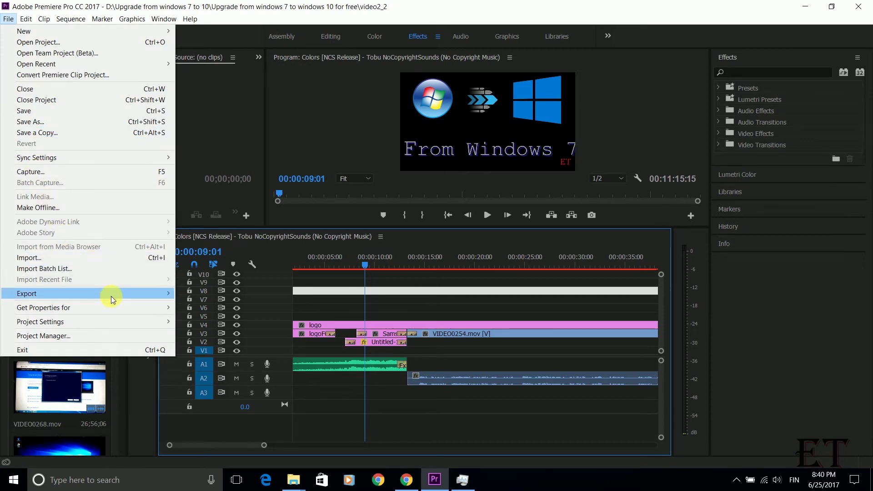
pyautogui.moveTo(110, 296)
pyautogui.click(194, 294)
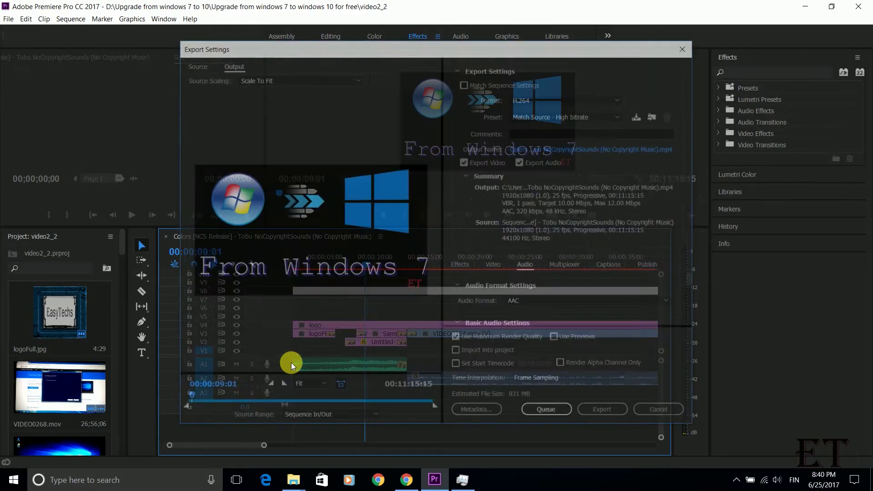
pyautogui.click(292, 409)
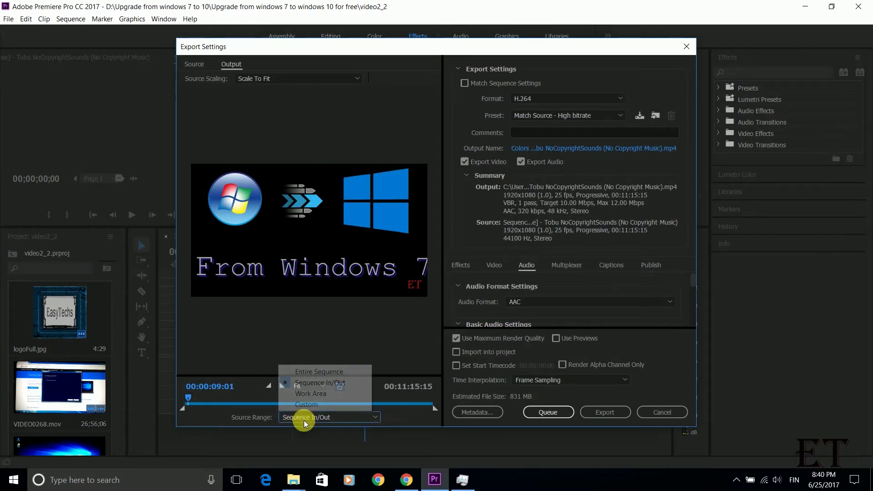
pyautogui.click(304, 372)
pyautogui.click(599, 412)
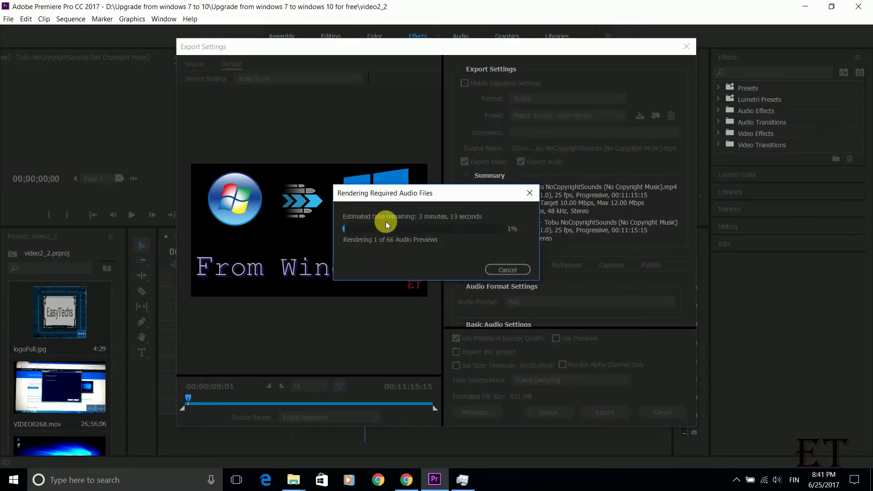
# Bring Task Manager forward and move its window so Premiere's encode progress stays visible
pyautogui.click(462, 478)
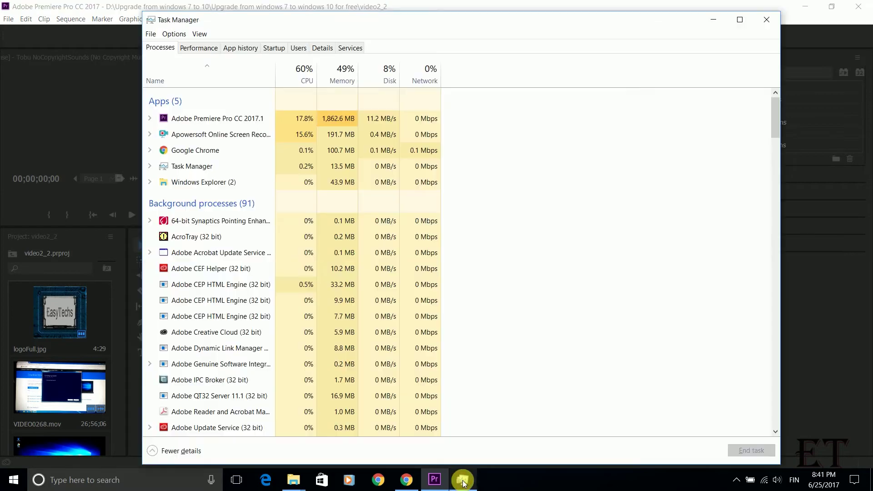
pyautogui.moveTo(367, 23); pyautogui.dragTo(610, 70)
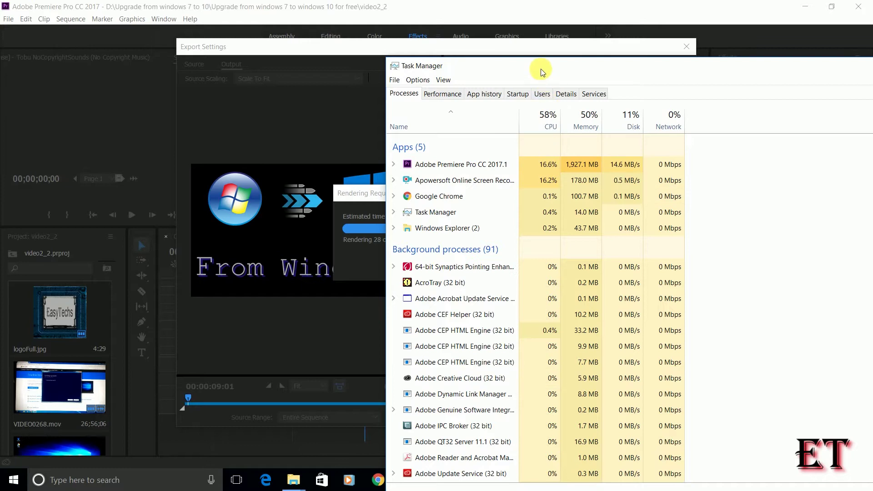
pyautogui.moveTo(541, 69); pyautogui.dragTo(502, 273)
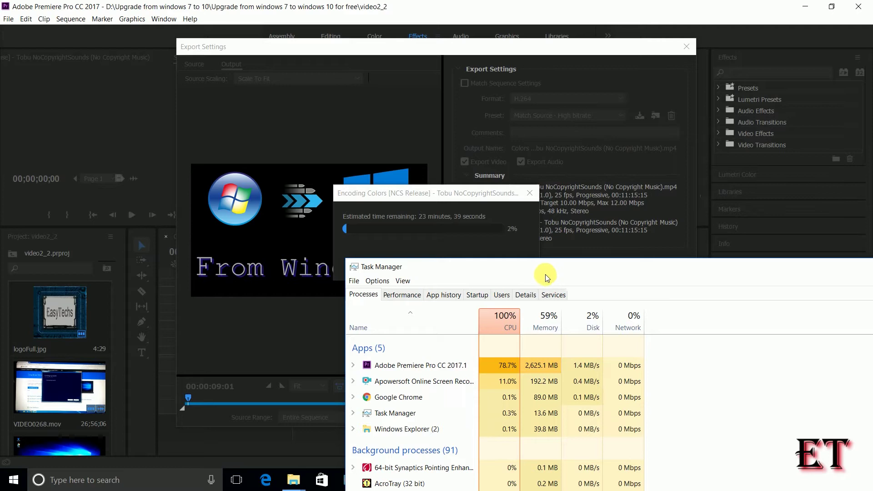
pyautogui.moveTo(542, 270); pyautogui.dragTo(615, 141)
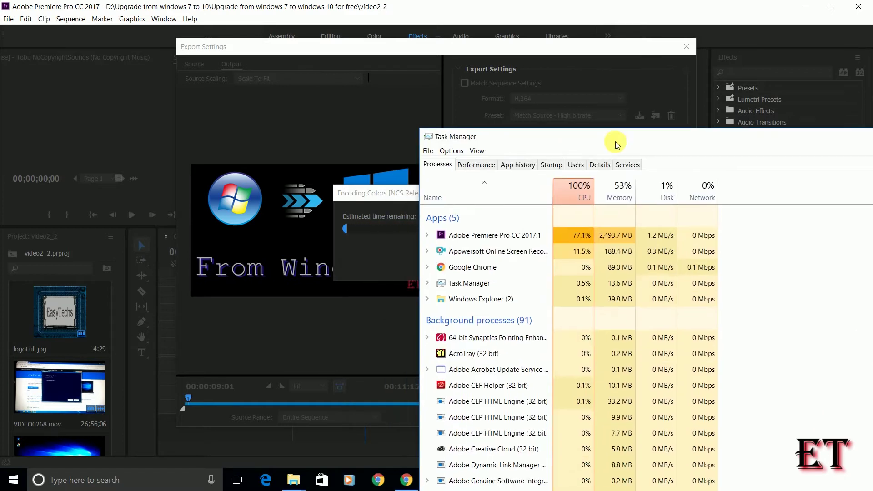
# Go to Premiere Pro's entry on the Details tab and check its Set priority submenu, still at Normal
pyautogui.rightClick(490, 240)
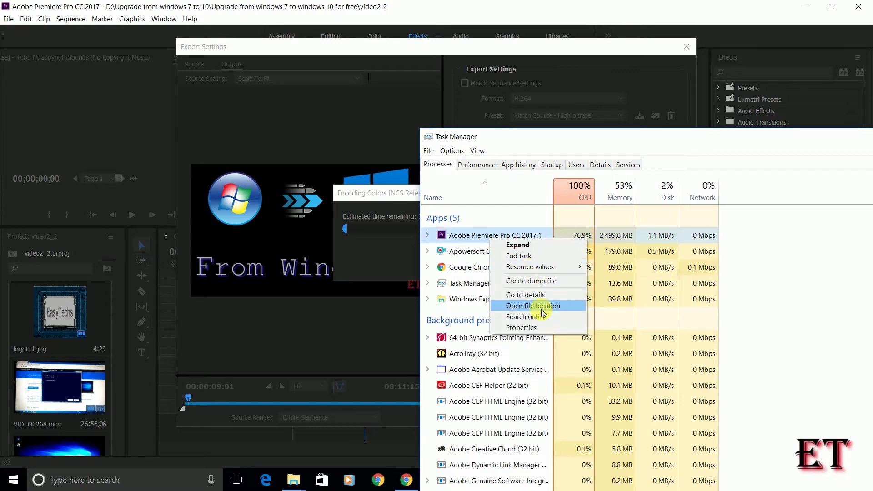
pyautogui.click(543, 297)
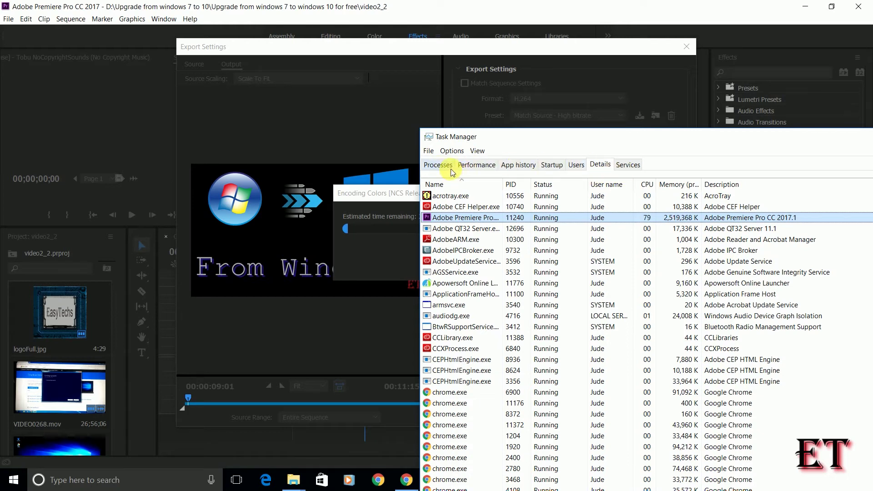
pyautogui.rightClick(472, 218)
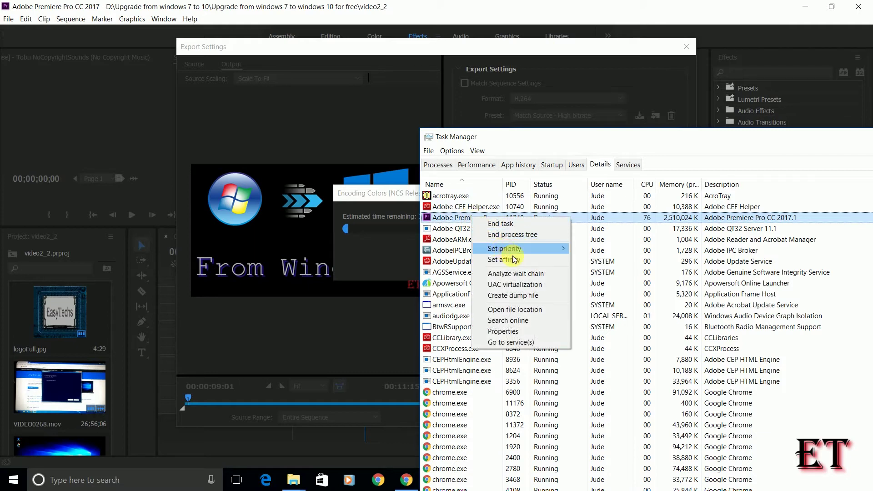
pyautogui.moveTo(536, 253)
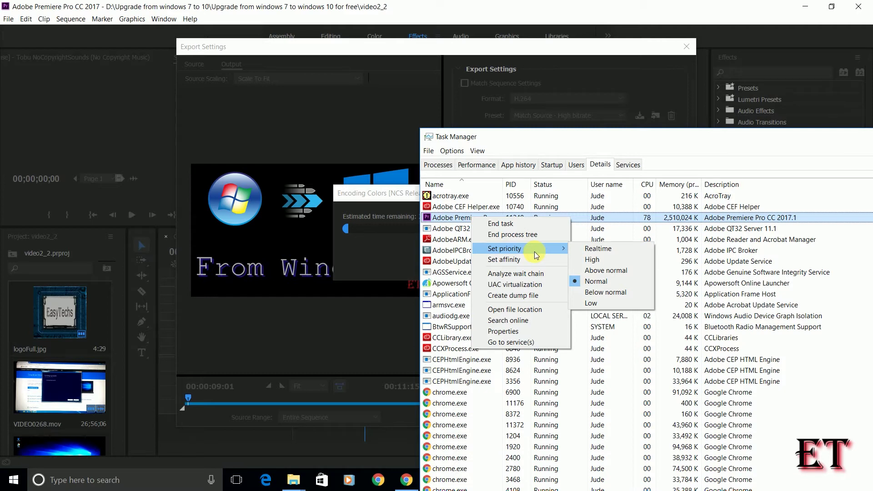
# Close the open menu and reselect the Adobe Premiere Pro.exe row in the Details list
pyautogui.click(452, 254)
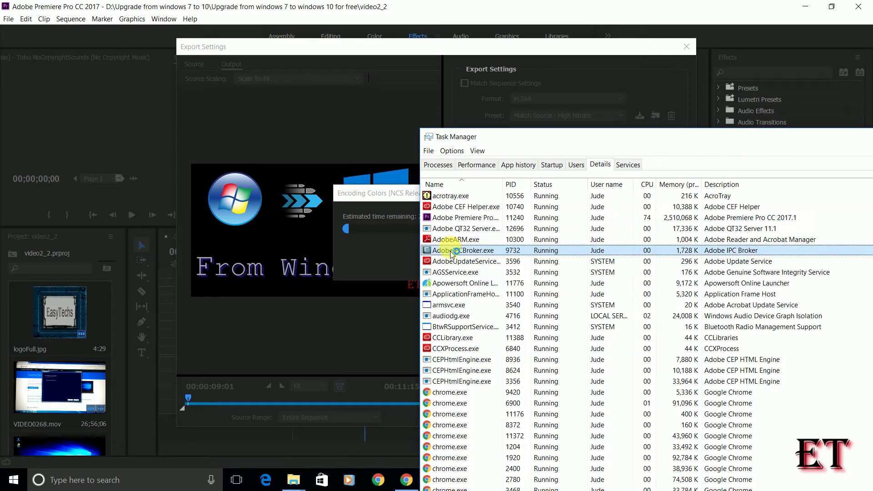
pyautogui.rightClick(453, 253)
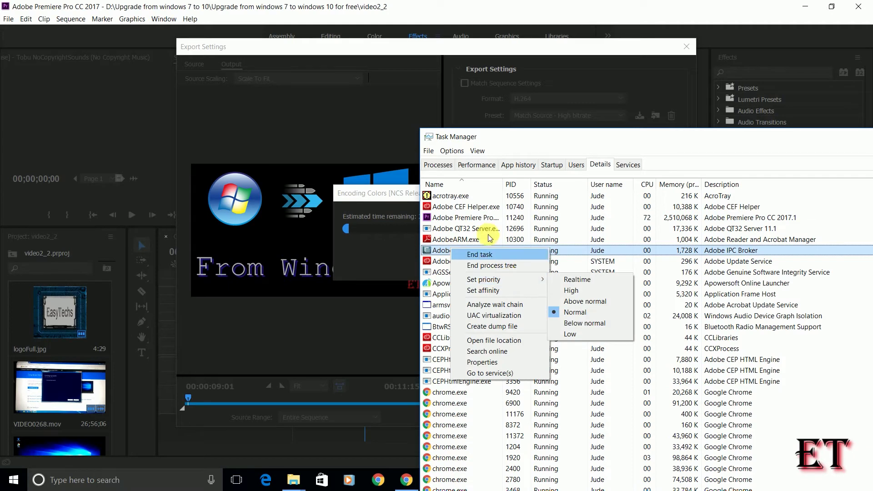
pyautogui.click(472, 215)
pyautogui.rightClick(472, 215)
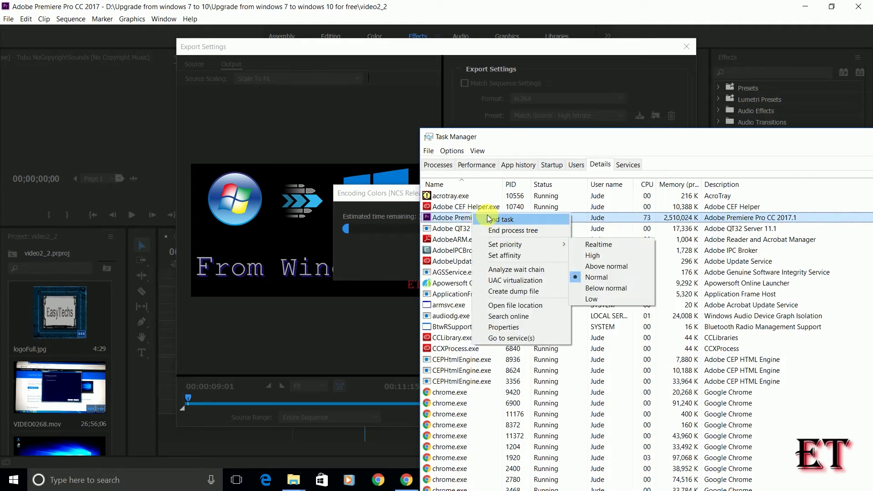
pyautogui.click(467, 196)
pyautogui.rightClick(467, 196)
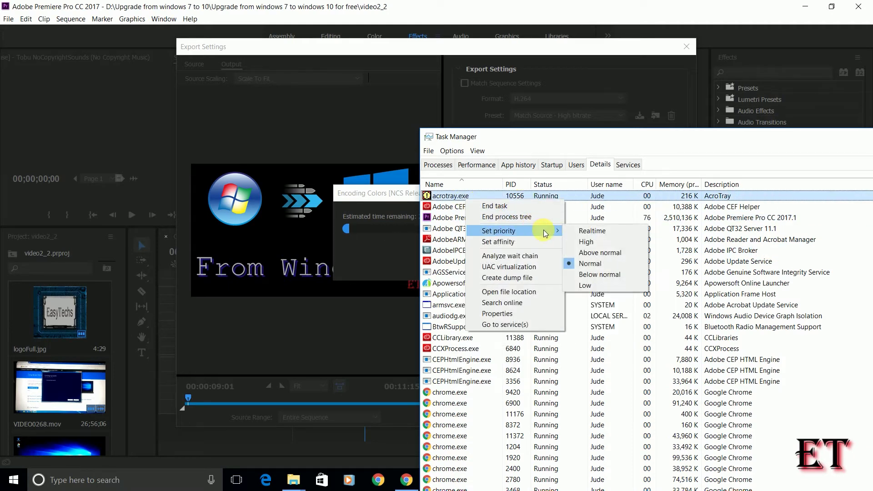
pyautogui.click(439, 296)
pyautogui.rightClick(439, 295)
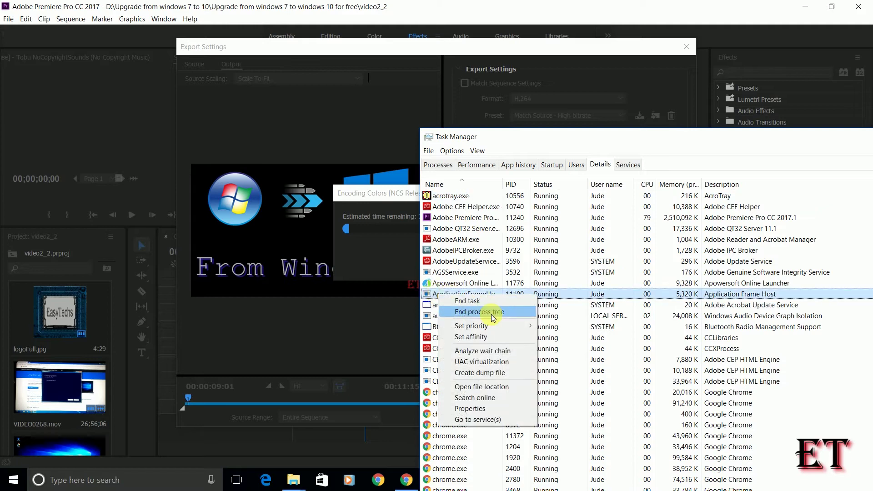
pyautogui.click(469, 219)
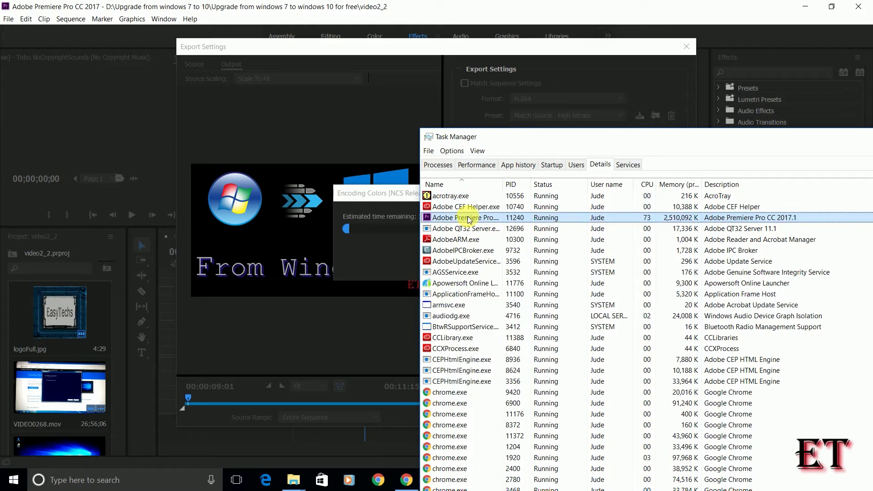
# Set Adobe Premiere Pro.exe to Above normal priority
pyautogui.rightClick(470, 219)
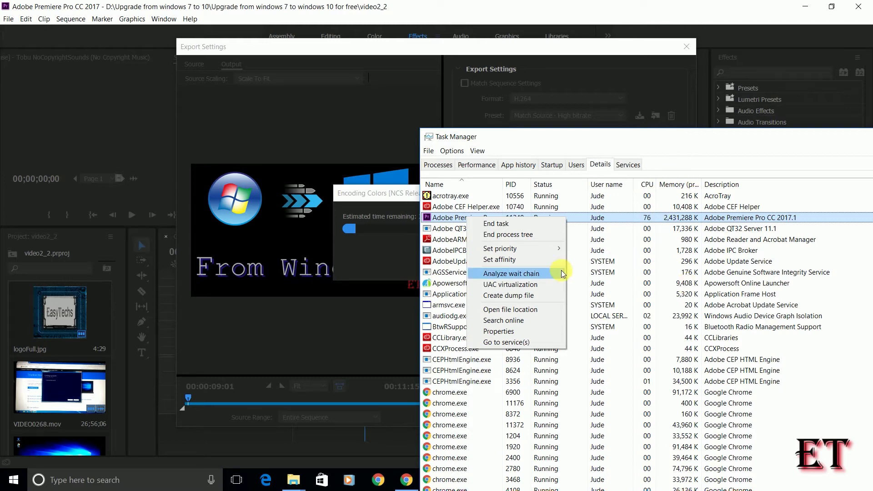
pyautogui.moveTo(562, 251)
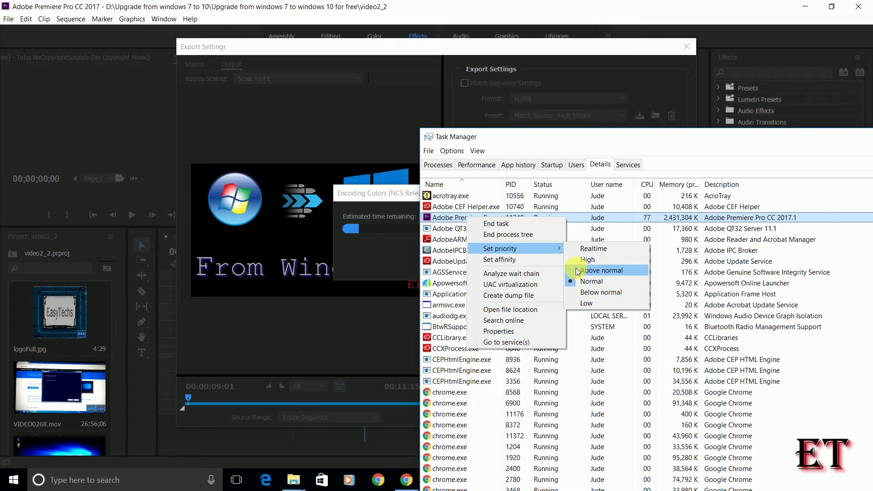
pyautogui.click(388, 245)
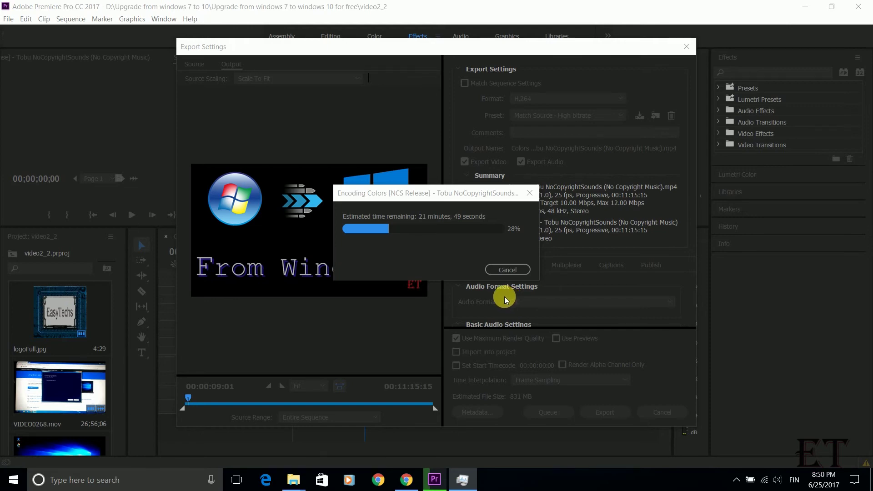
# Bring Task Manager back over Premiere, shift it left, and dismiss the priority prompt
pyautogui.moveTo(463, 479)
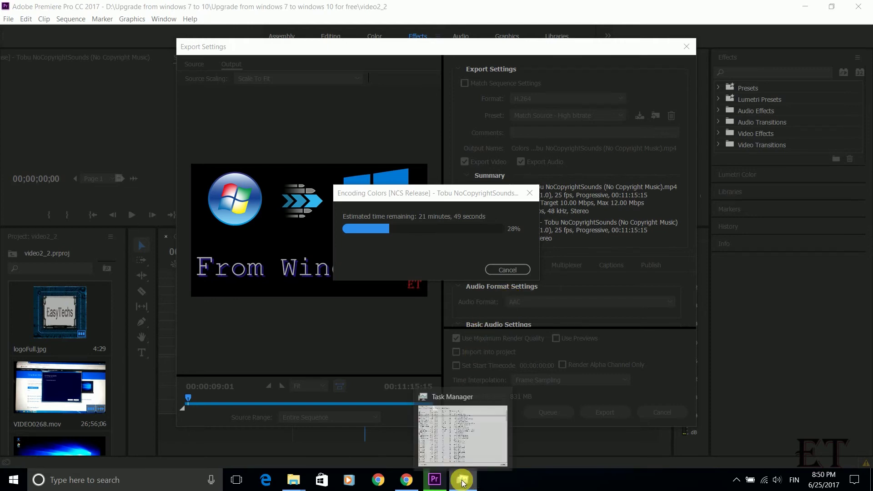
pyautogui.click(463, 480)
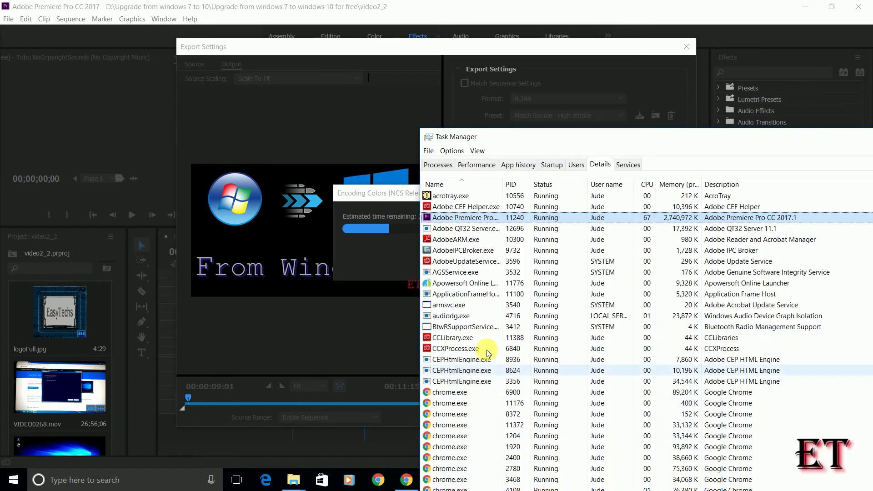
pyautogui.moveTo(590, 139); pyautogui.dragTo(516, 92)
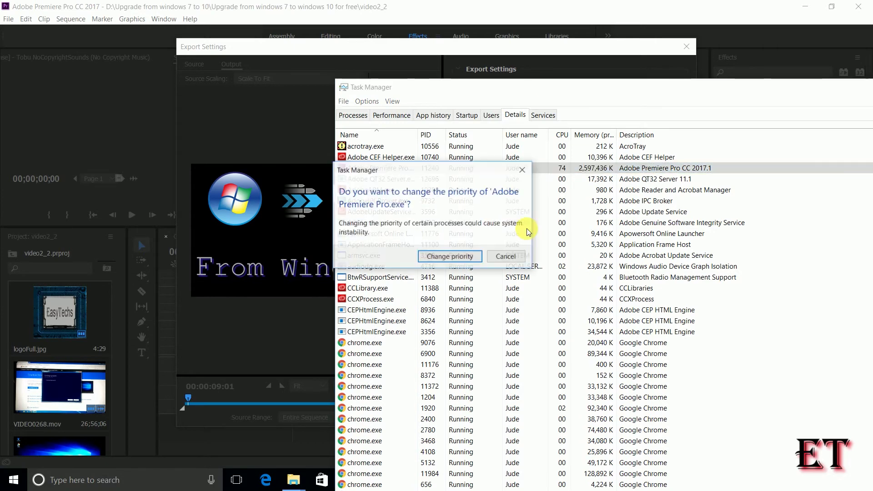
pyautogui.click(461, 257)
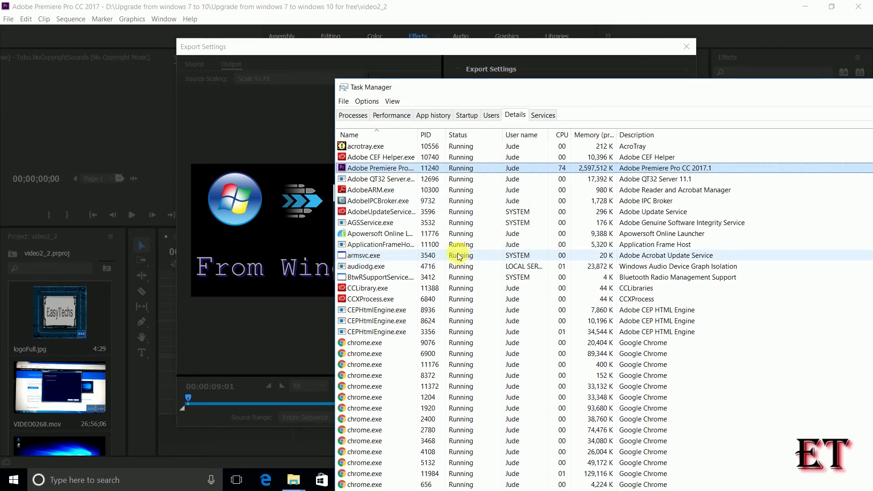
# Give Adobe Premiere Pro.exe Above normal priority and confirm the change
pyautogui.rightClick(364, 168)
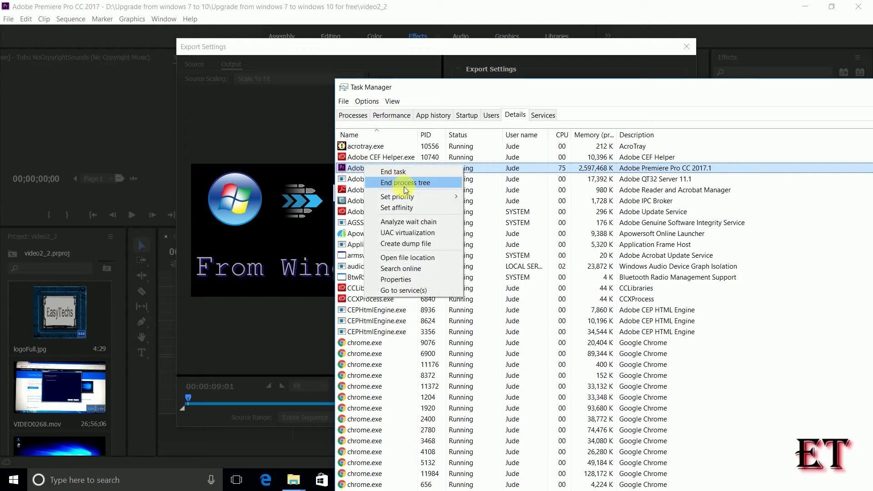
pyautogui.moveTo(416, 198)
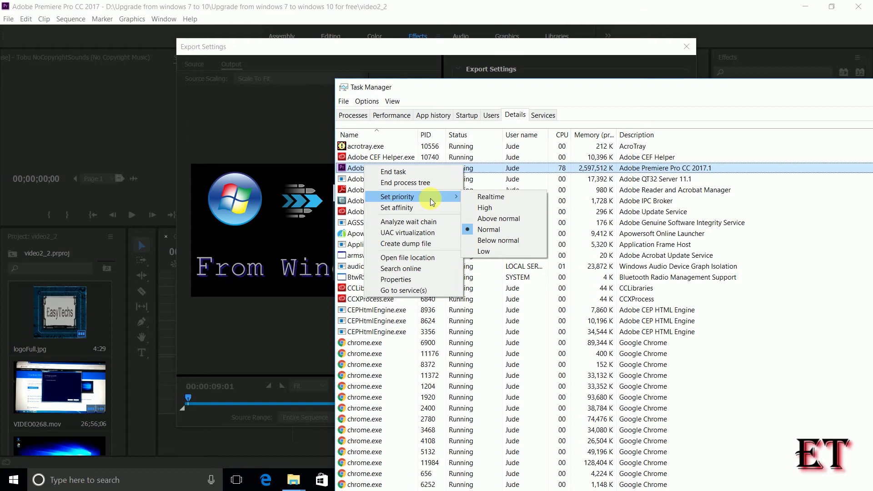
pyautogui.click(519, 97)
pyautogui.rightClick(386, 174)
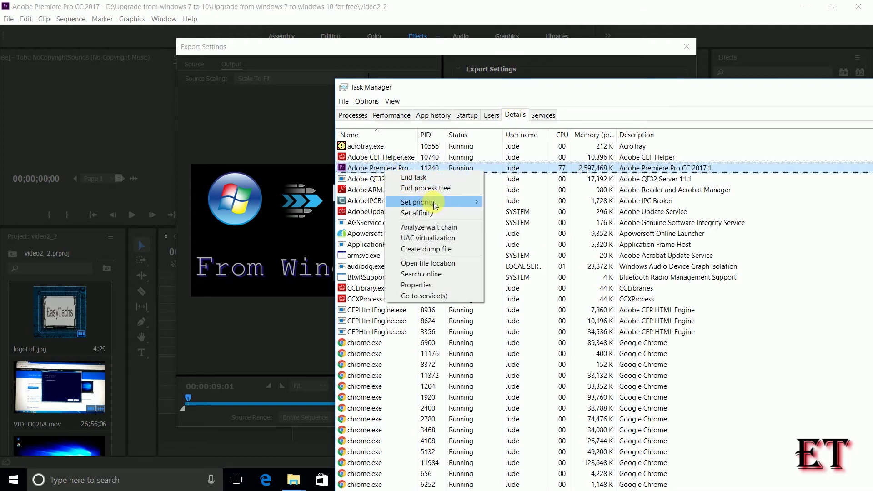
pyautogui.moveTo(452, 206)
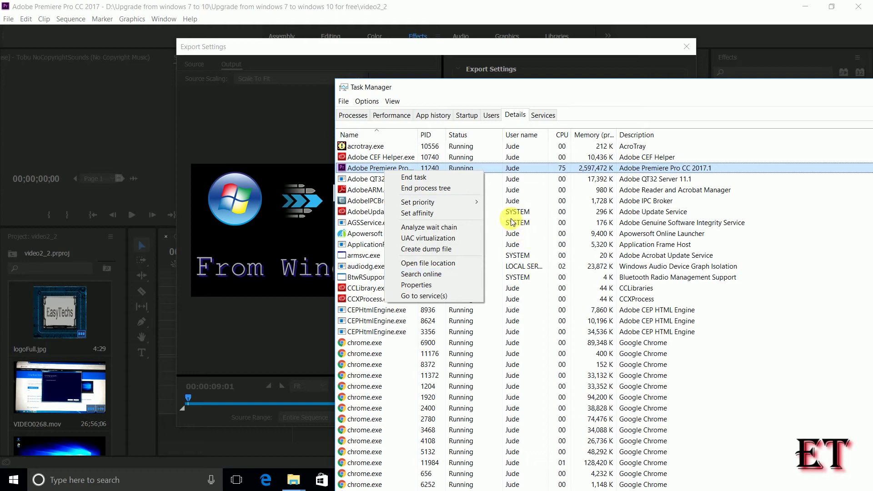
pyautogui.rightClick(372, 170)
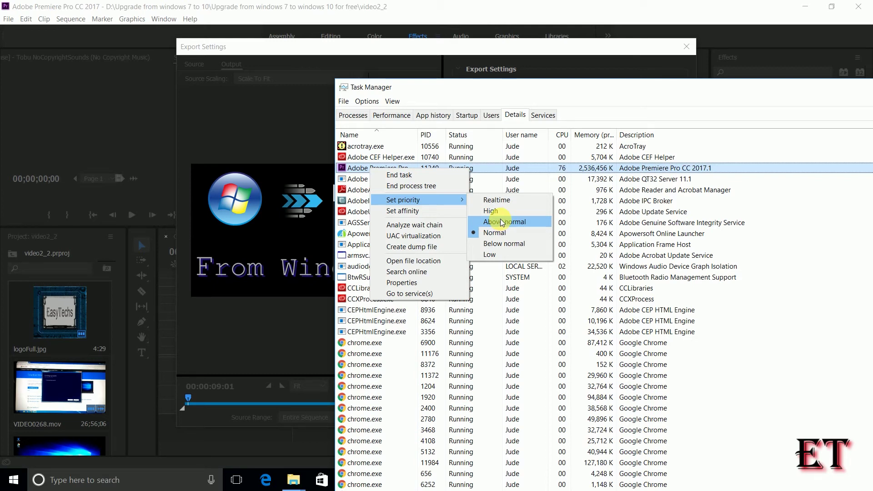
pyautogui.click(502, 222)
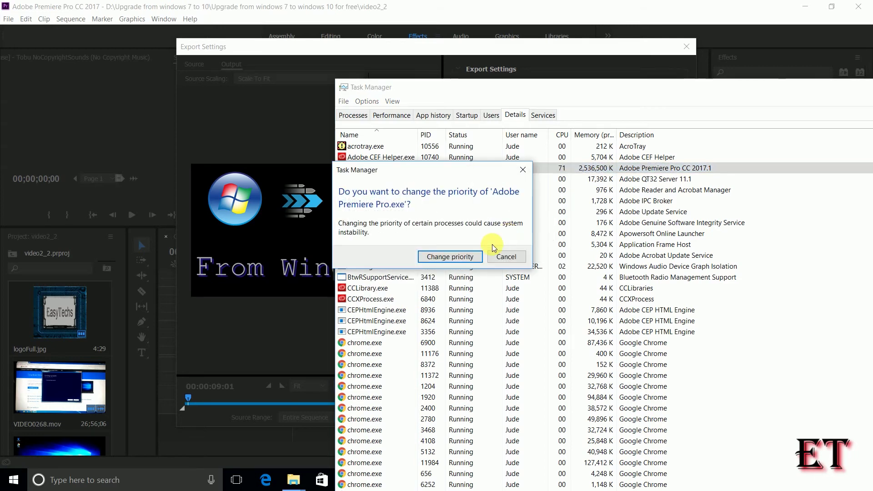
pyautogui.click(426, 255)
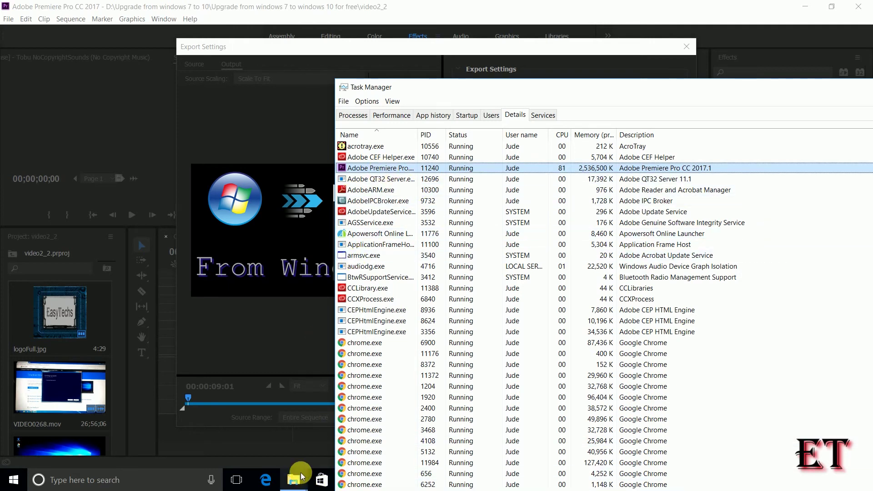
pyautogui.click(325, 160)
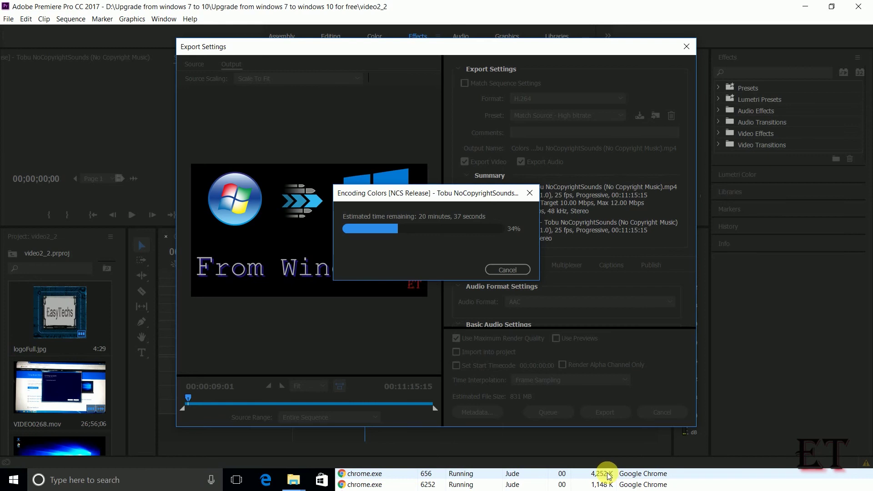
pyautogui.click(741, 484)
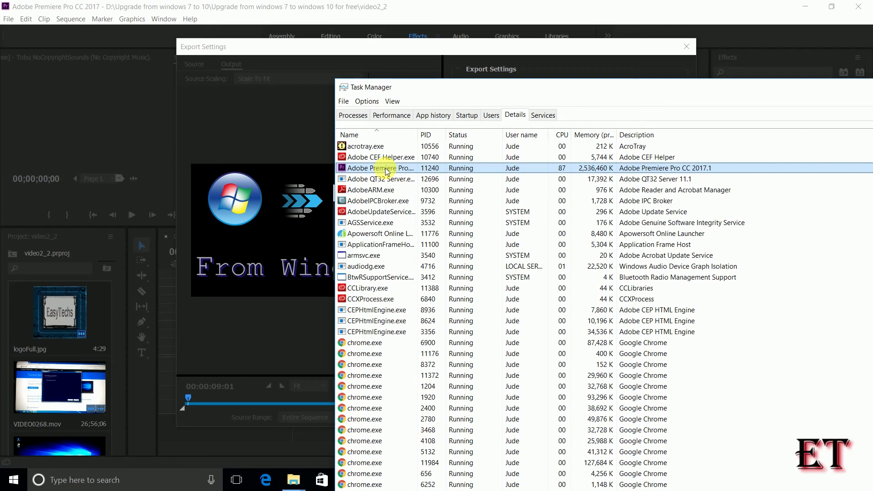
# Return Adobe Premiere Pro.exe to Normal priority and confirm with Change priority
pyautogui.rightClick(387, 171)
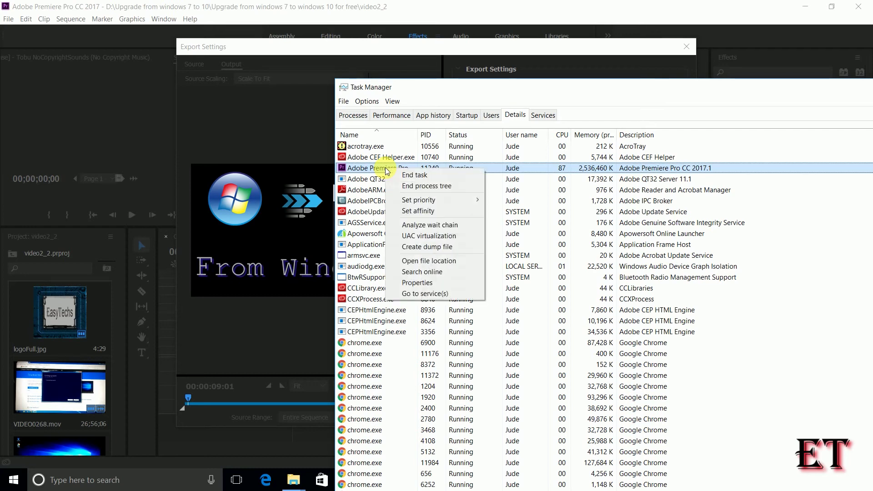
pyautogui.click(471, 200)
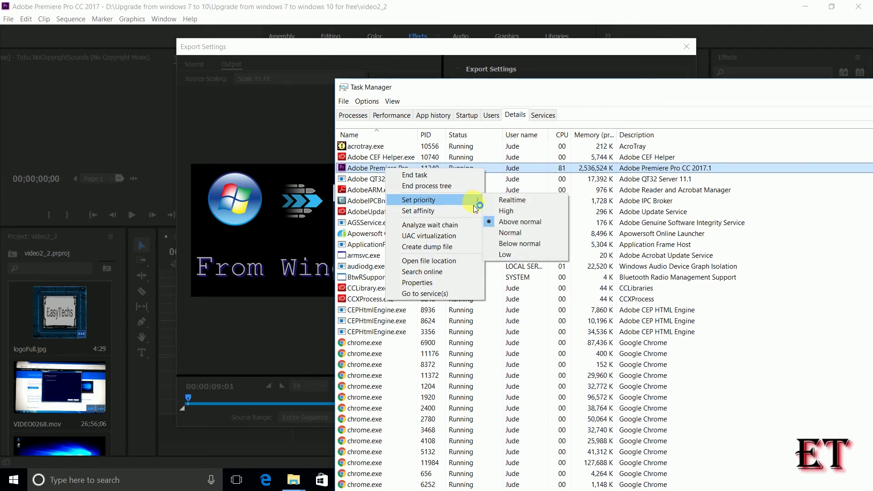
pyautogui.click(517, 234)
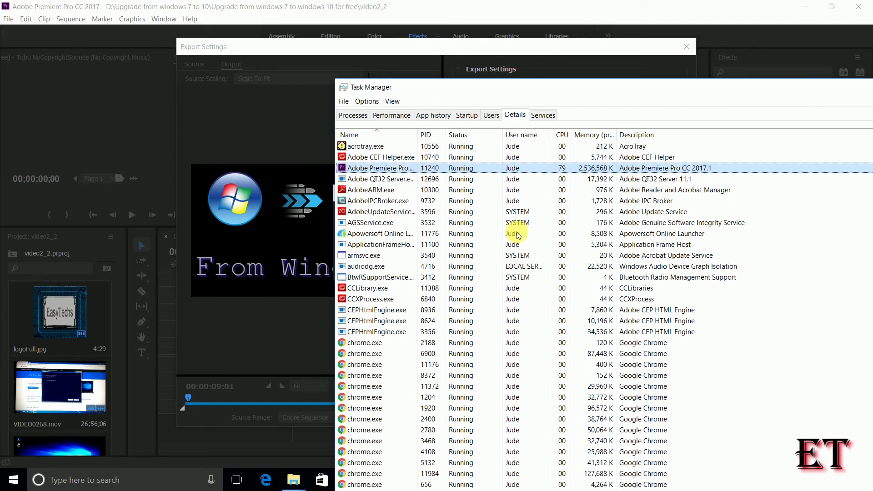
pyautogui.click(458, 262)
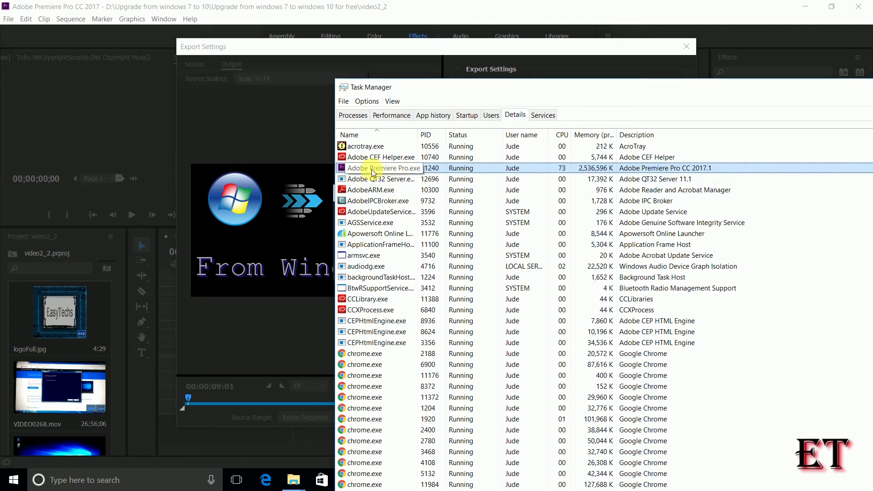
pyautogui.rightClick(397, 171)
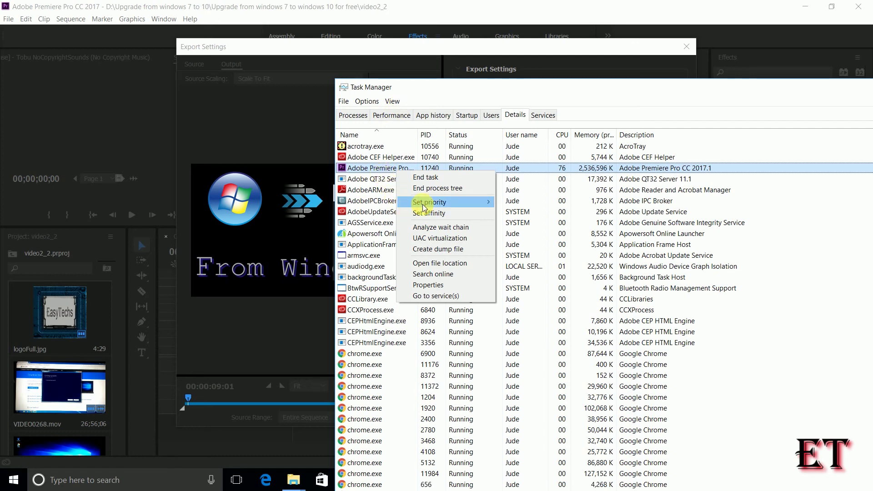
pyautogui.moveTo(439, 208)
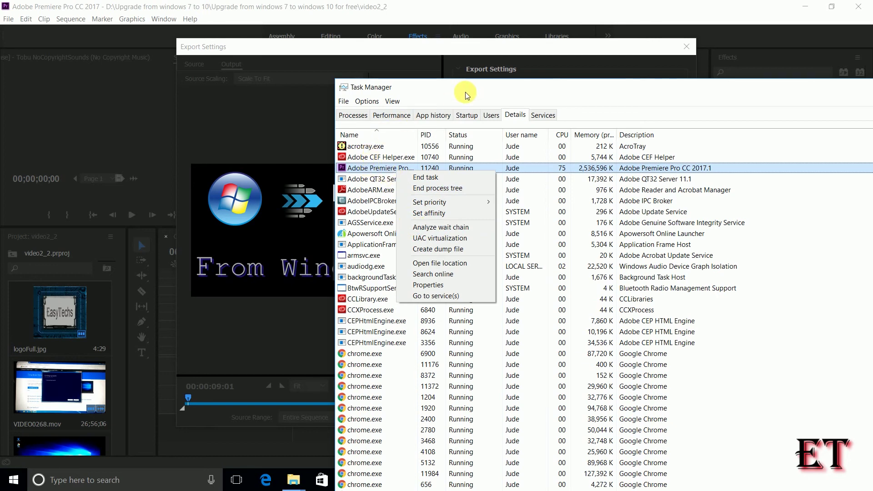
pyautogui.click(366, 170)
pyautogui.rightClick(366, 171)
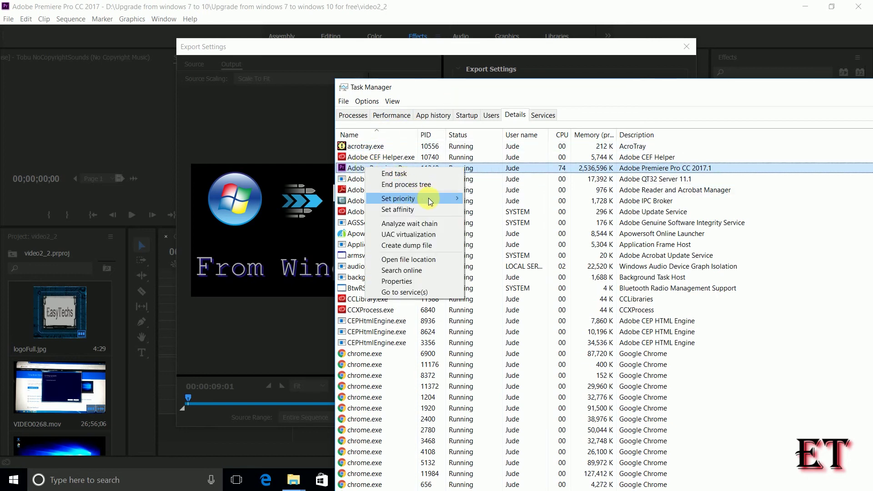
pyautogui.moveTo(444, 200)
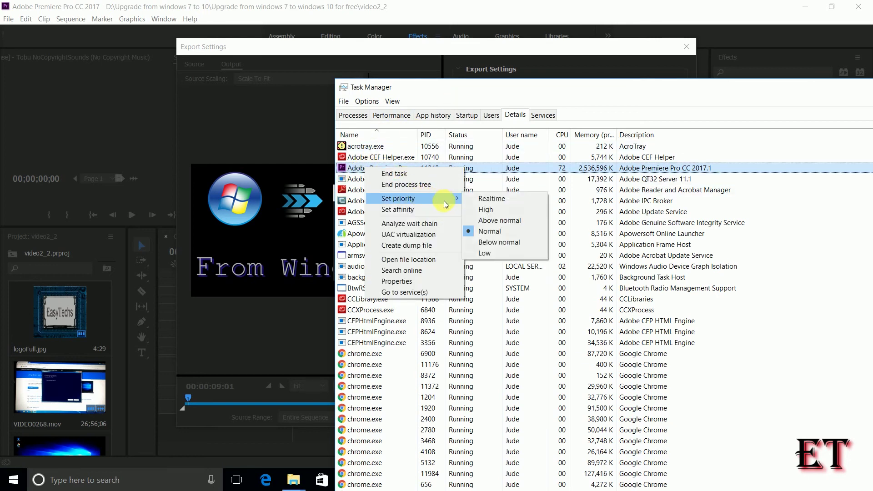
pyautogui.click(497, 211)
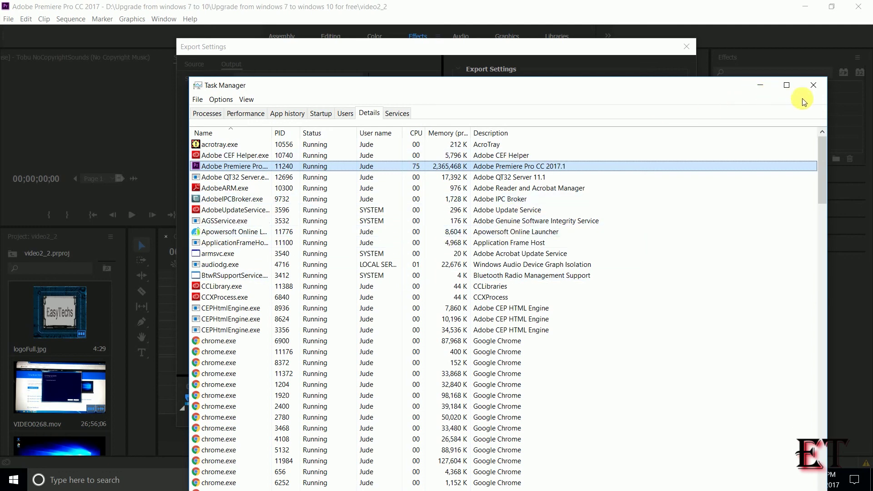
pyautogui.rightClick(366, 167)
pyautogui.moveTo(418, 198)
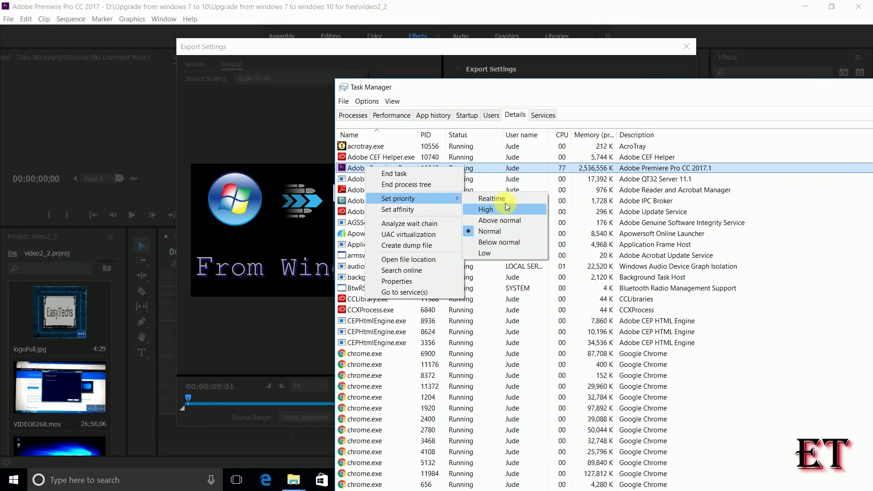
pyautogui.click(578, 87)
pyautogui.moveTo(612, 96); pyautogui.dragTo(465, 91)
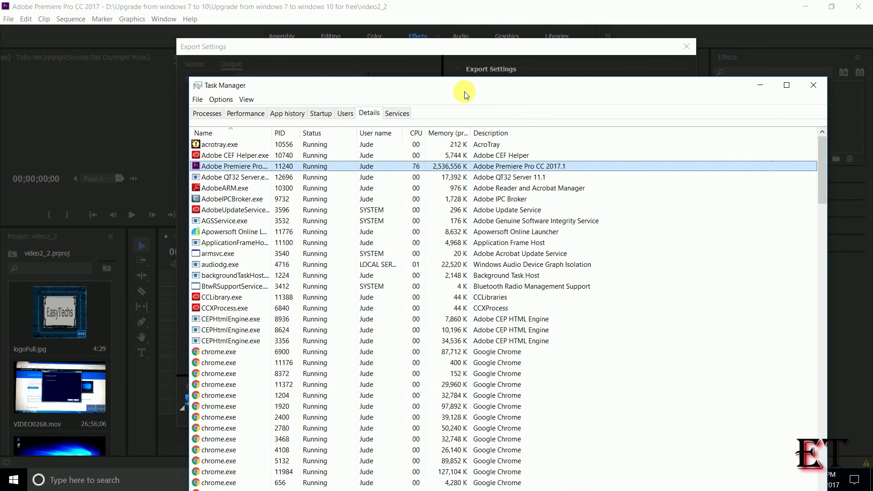